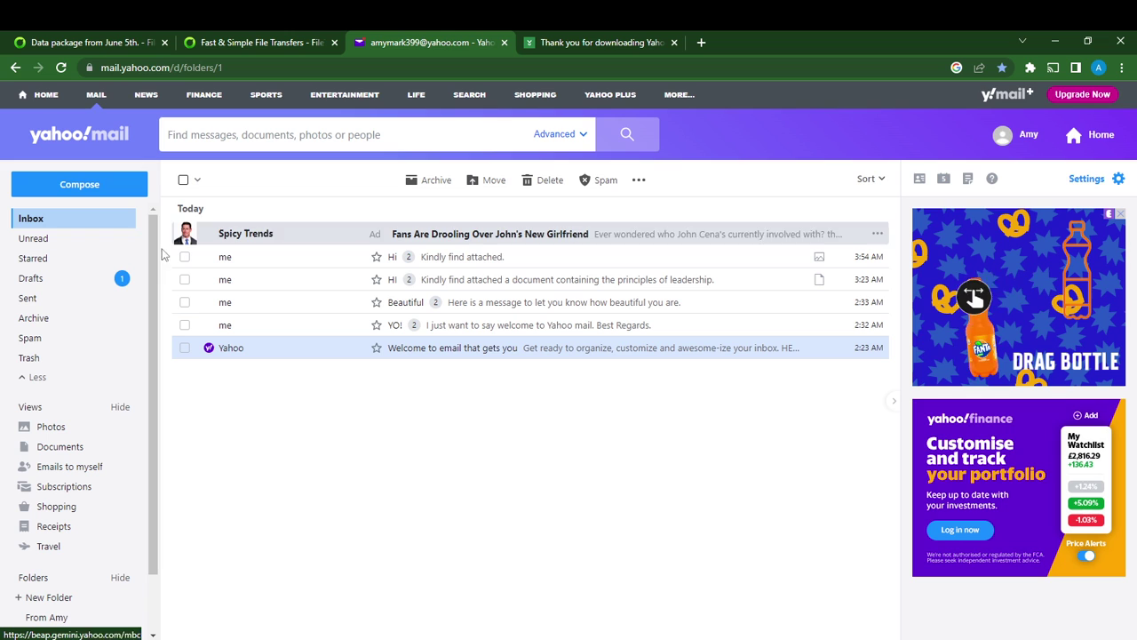
left_click(97, 190)
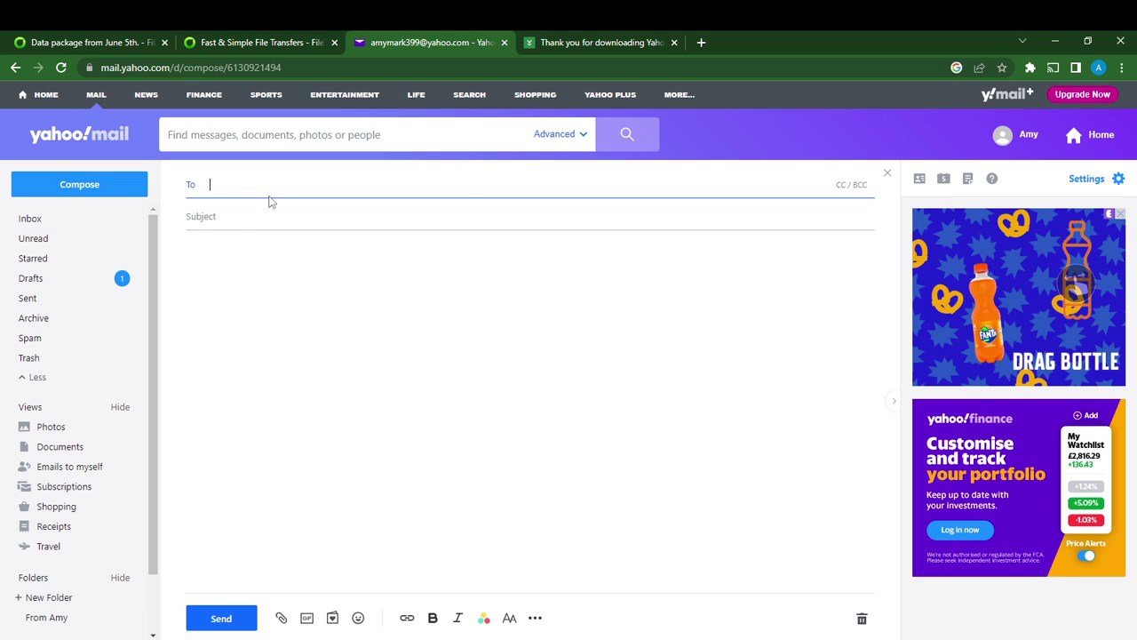
type("amy")
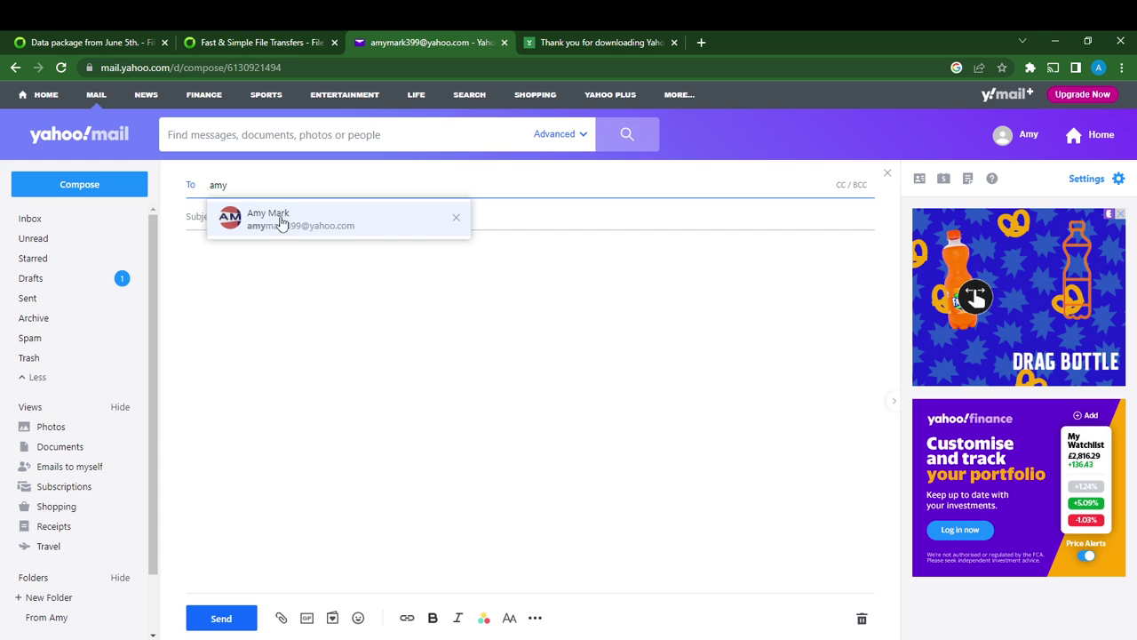
left_click(292, 220)
left_click(262, 217)
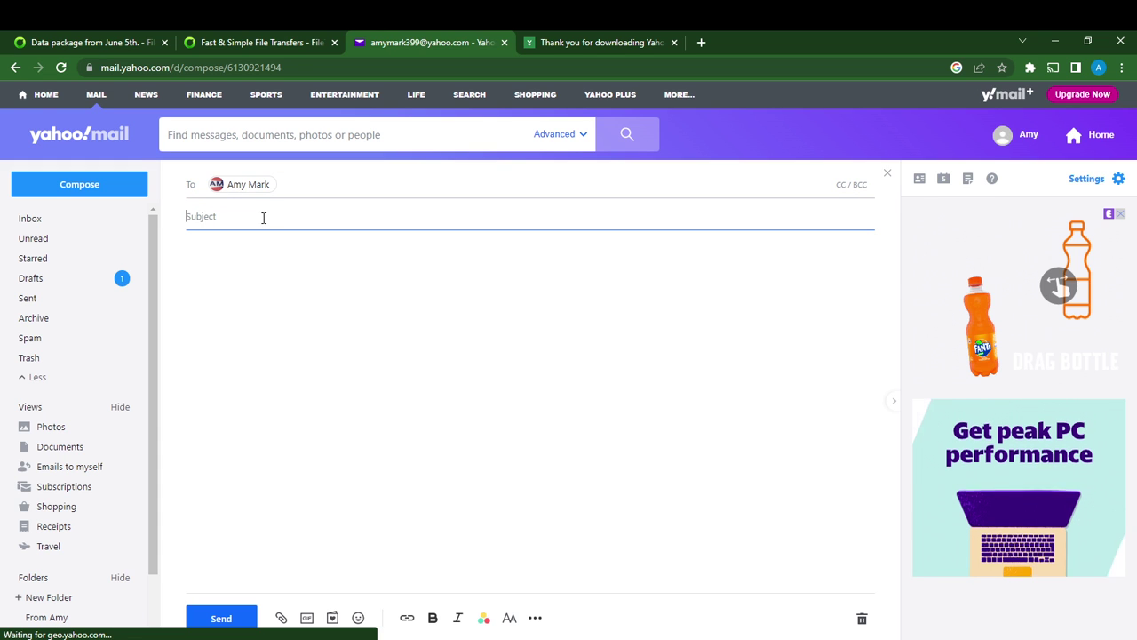
type("Fil")
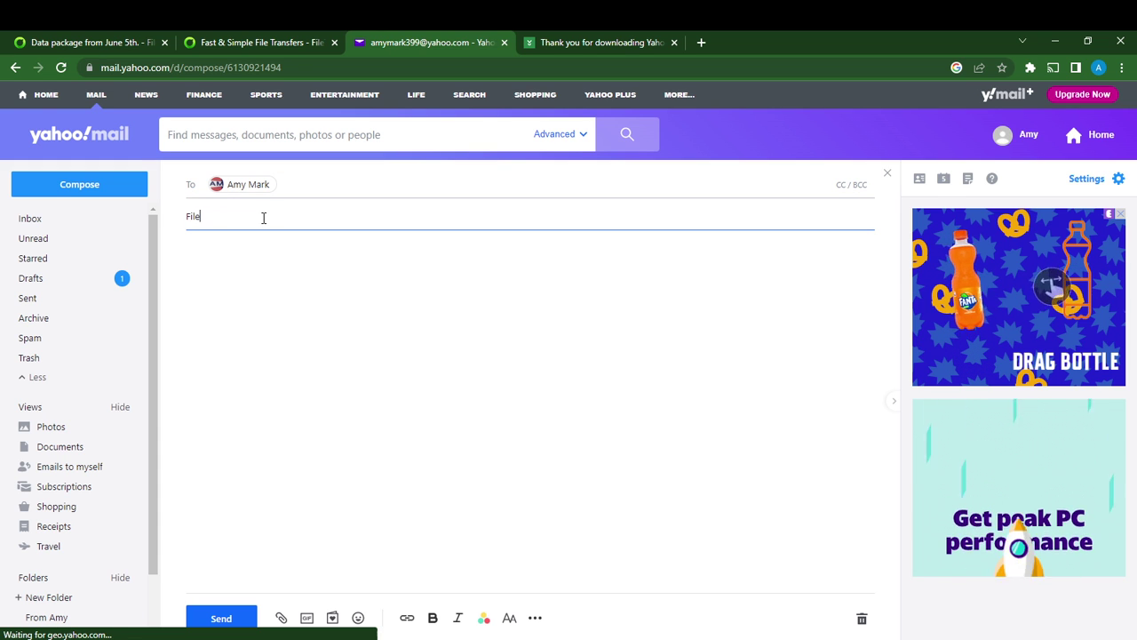
type("e")
Write the body 'Kindly find attached the document'.
left_click(279, 262)
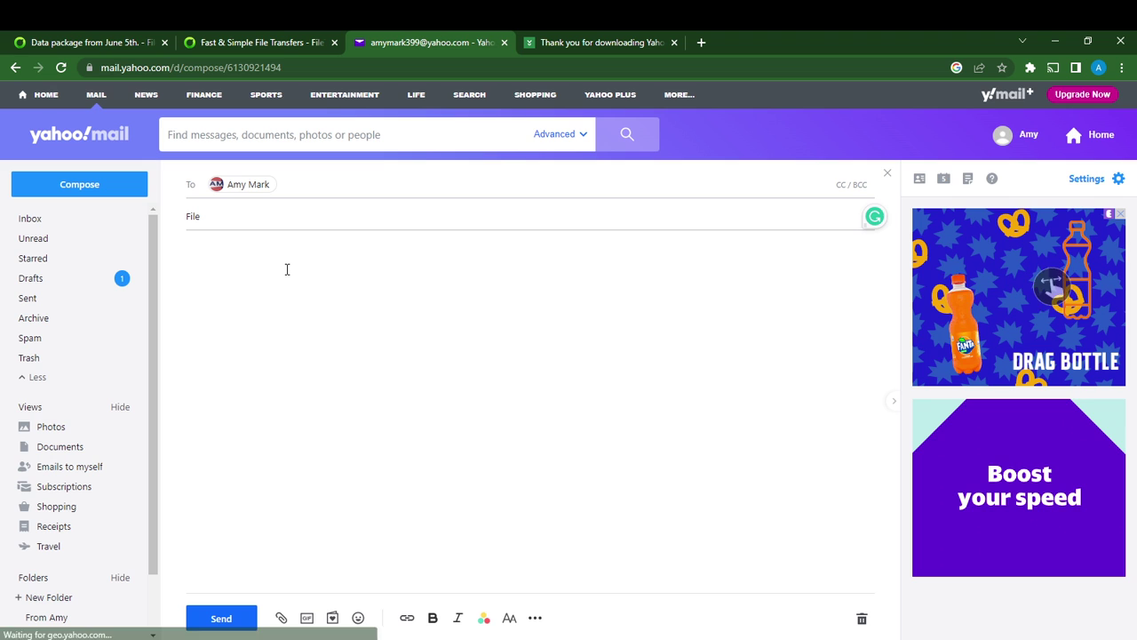
type("K")
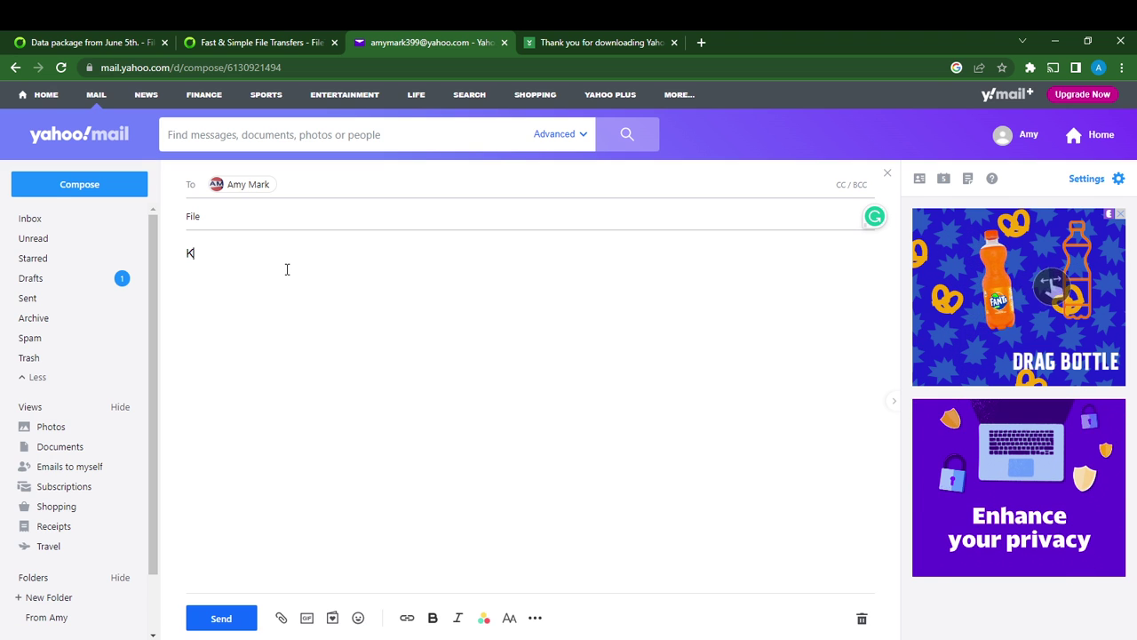
type("indly ")
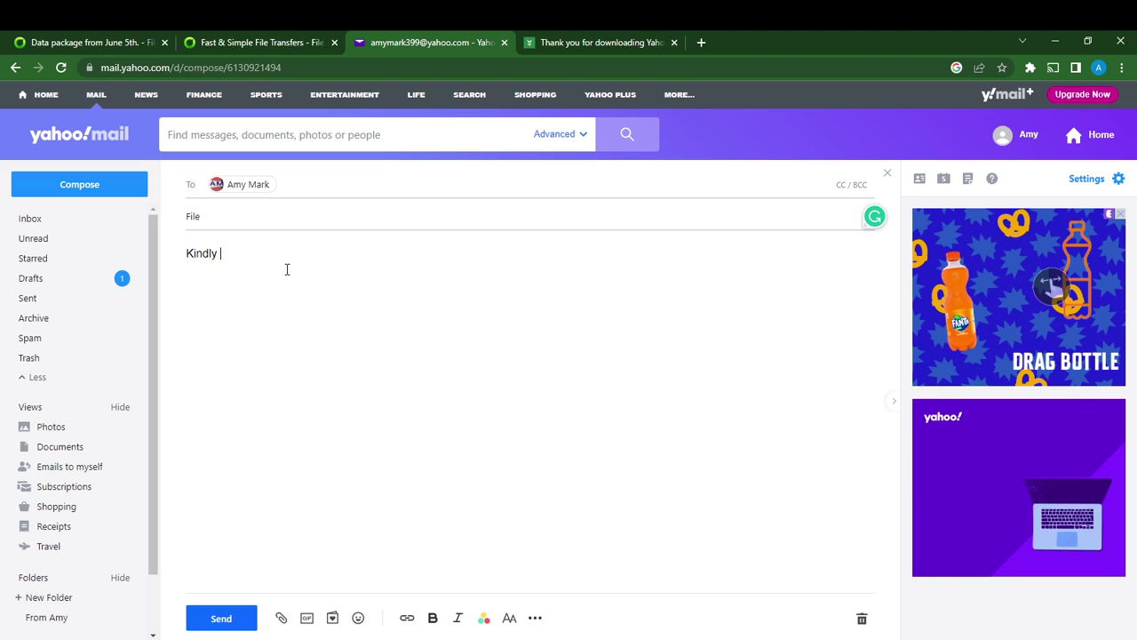
type("find atta")
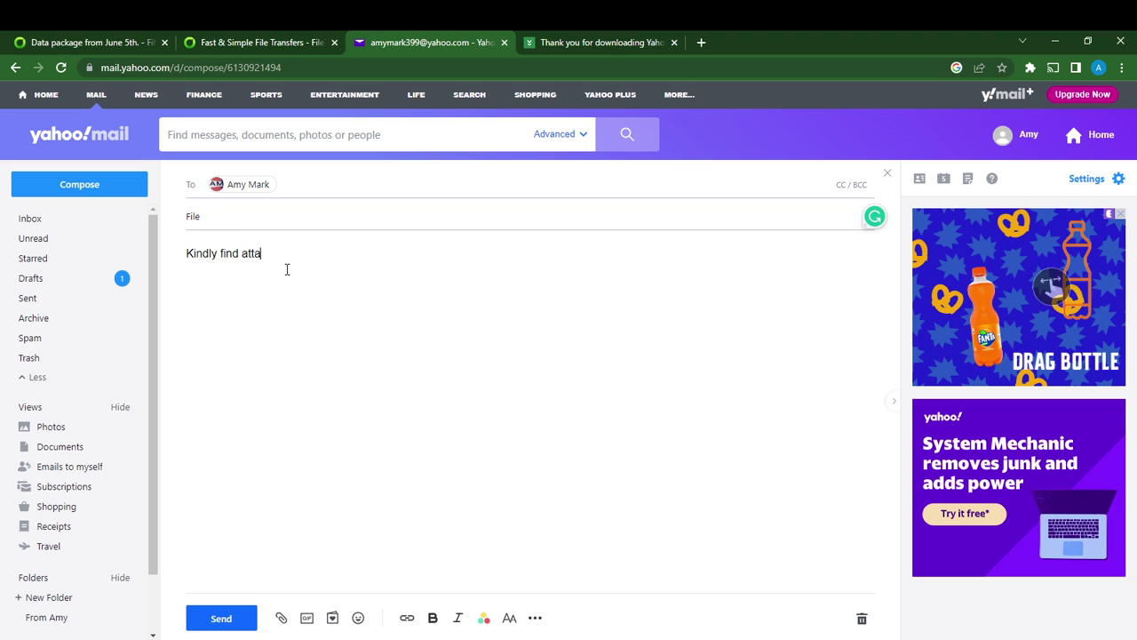
type("ched the do")
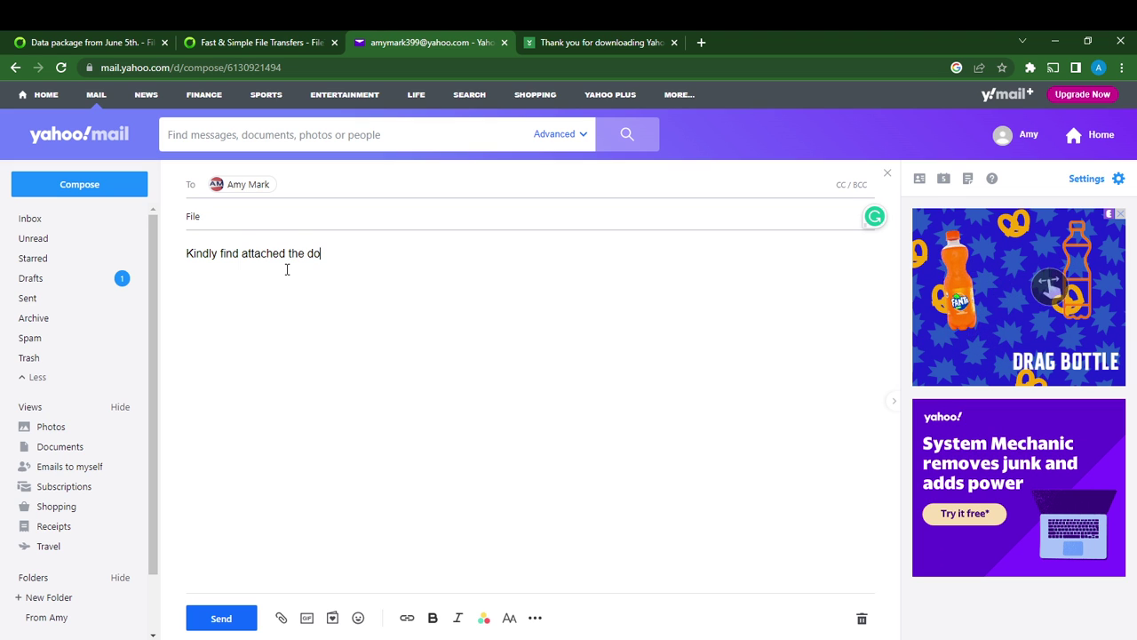
type("cument.")
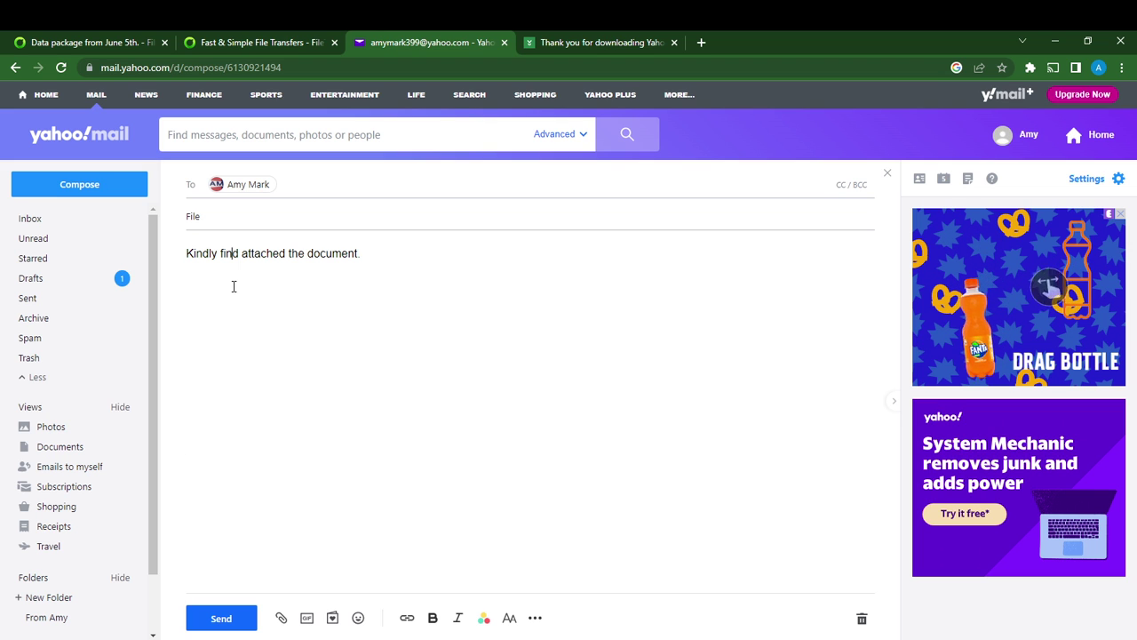
left_click(385, 259)
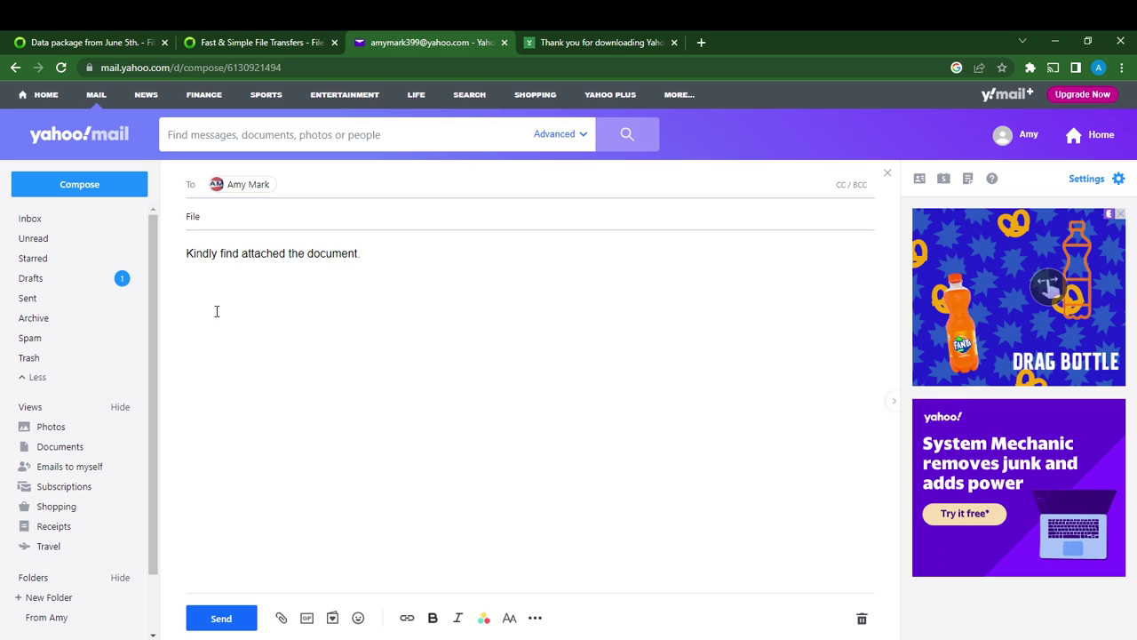
left_click(363, 255)
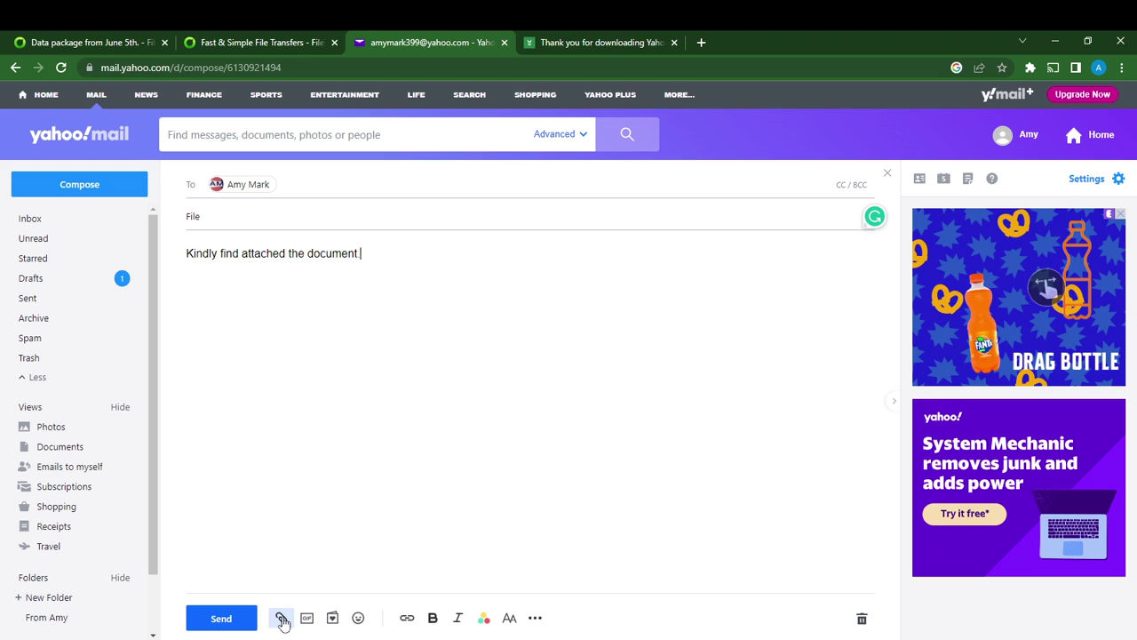
Attach 'A Jazzman's Blues (2022) (NetNaija.com)' from the computer's Videos folder.
left_click(281, 620)
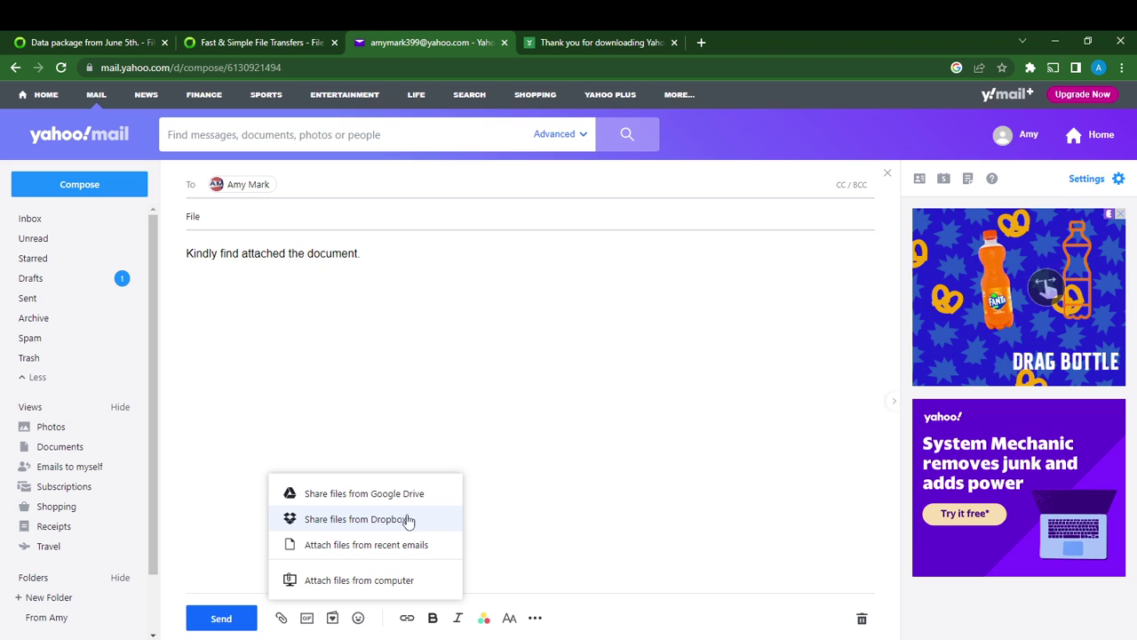
left_click(353, 579)
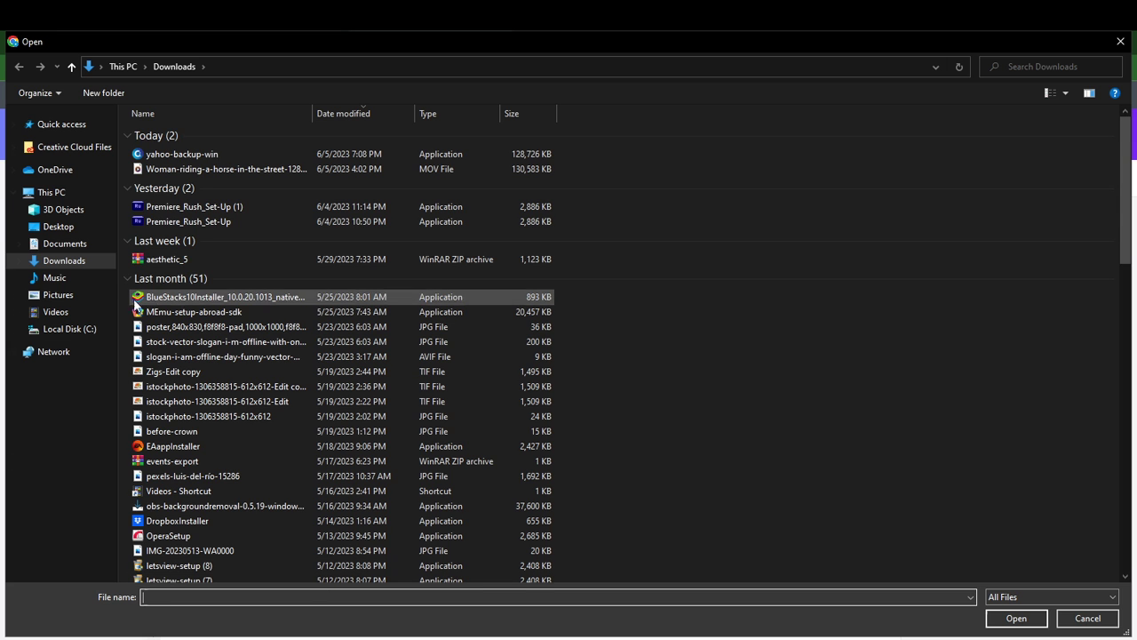
left_click(66, 314)
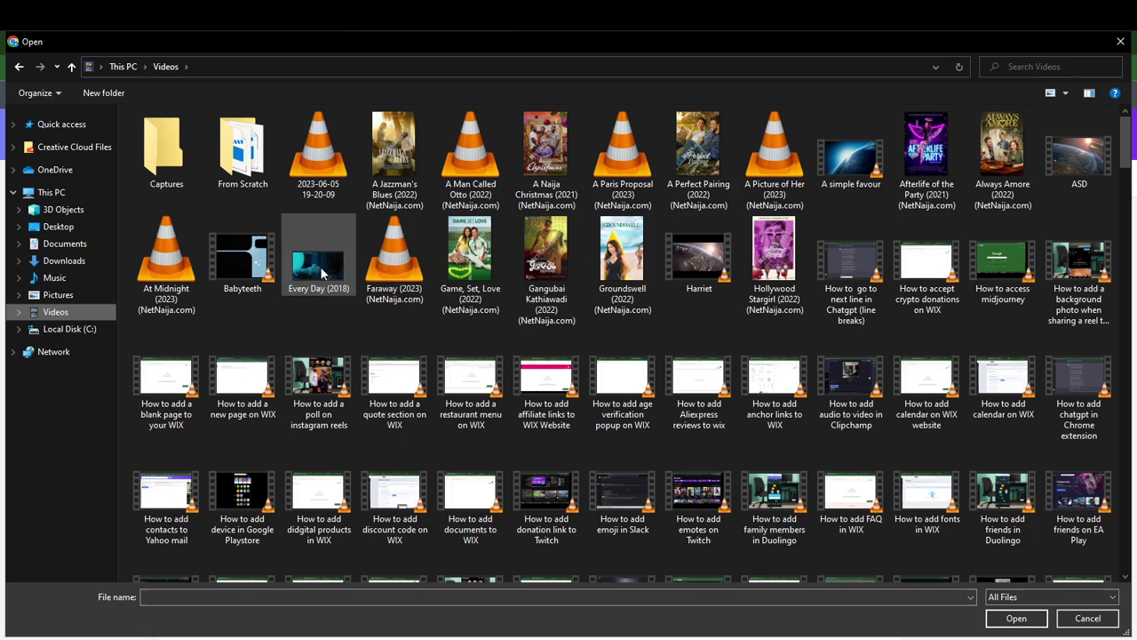
left_click(387, 146)
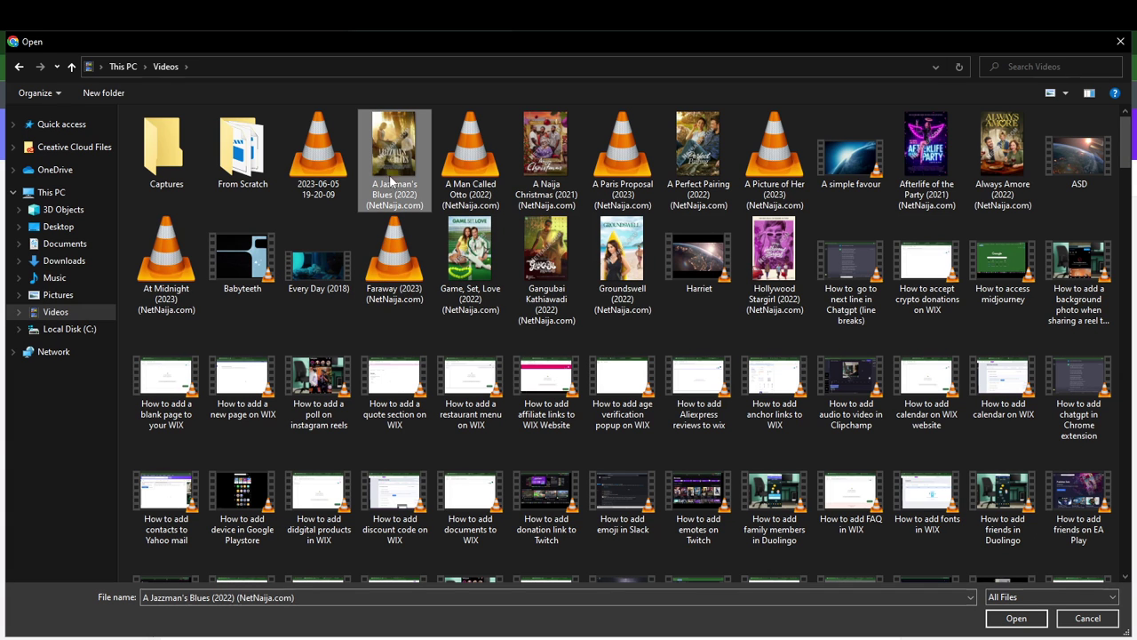
left_click(1030, 624)
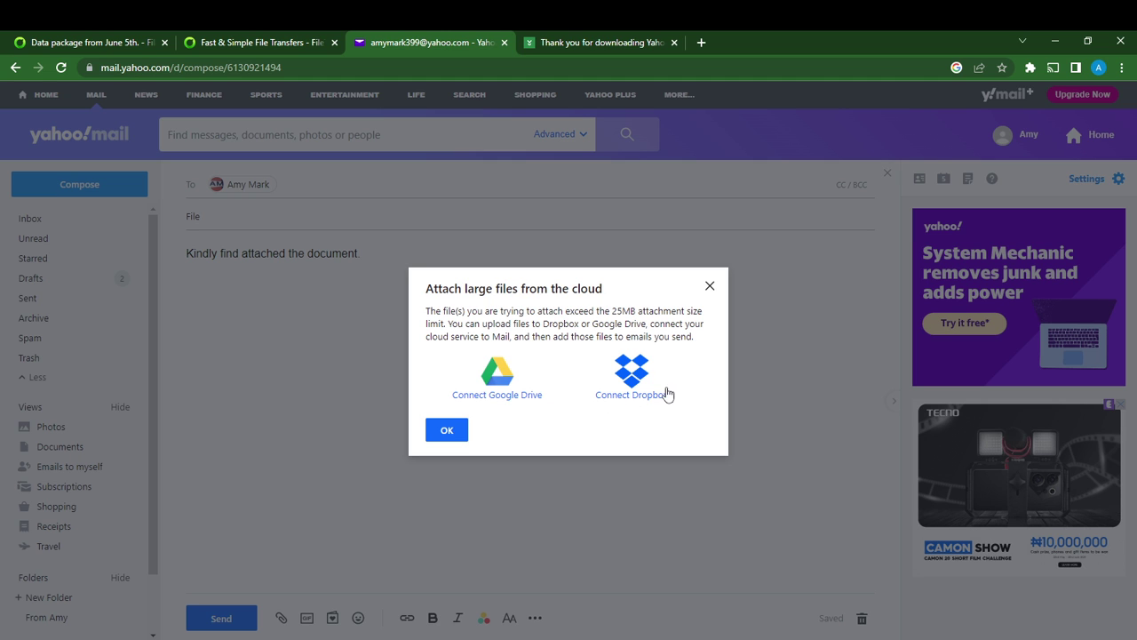
Choose Google Drive for the oversized file and begin the Google sign-in.
left_click(484, 383)
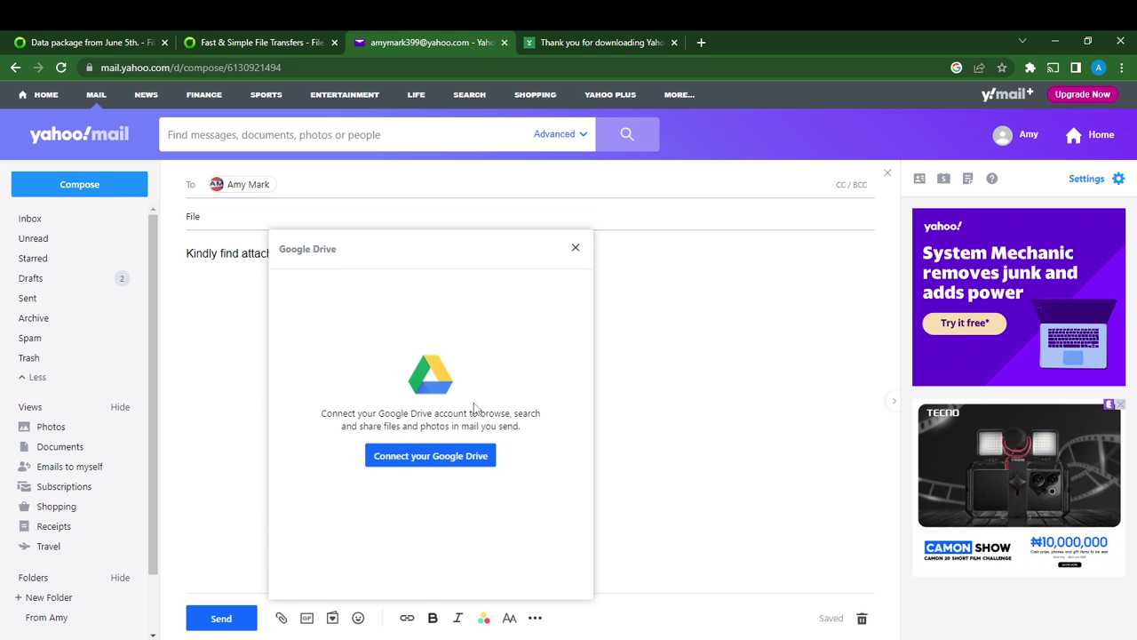
left_click(441, 468)
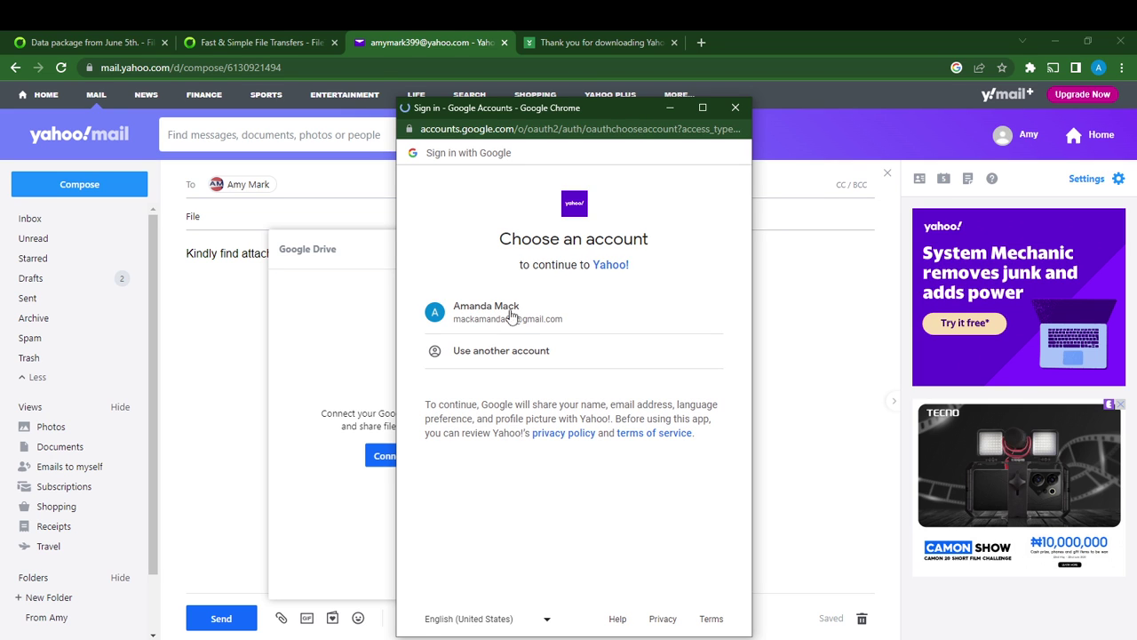
Pick the Google account and allow Yahoo access to the Drive files.
left_click(512, 314)
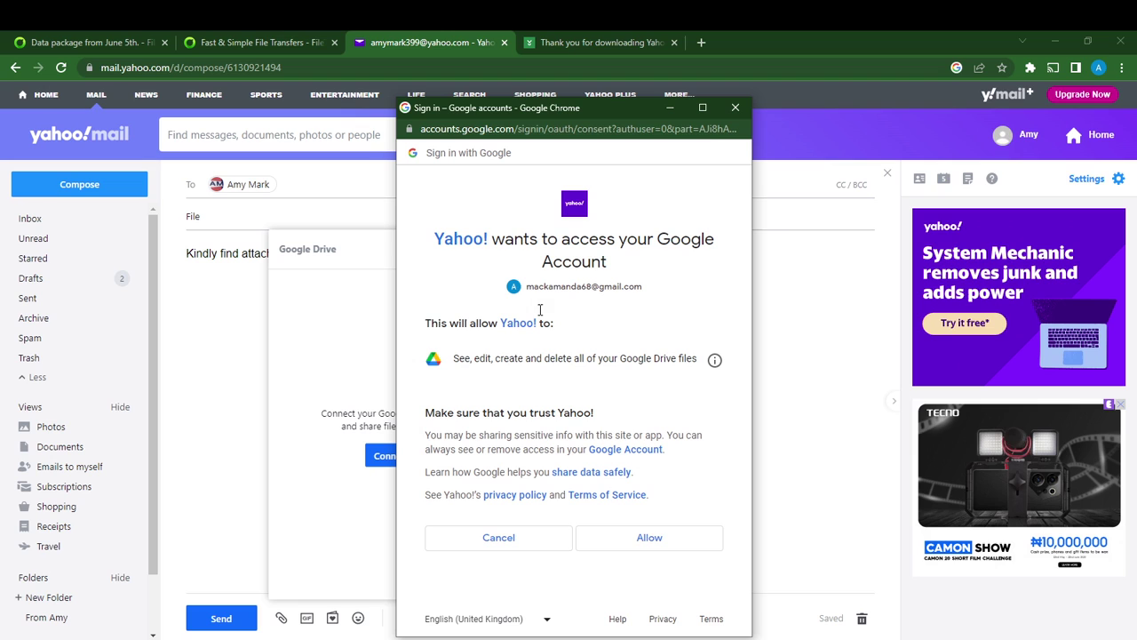
left_click(650, 544)
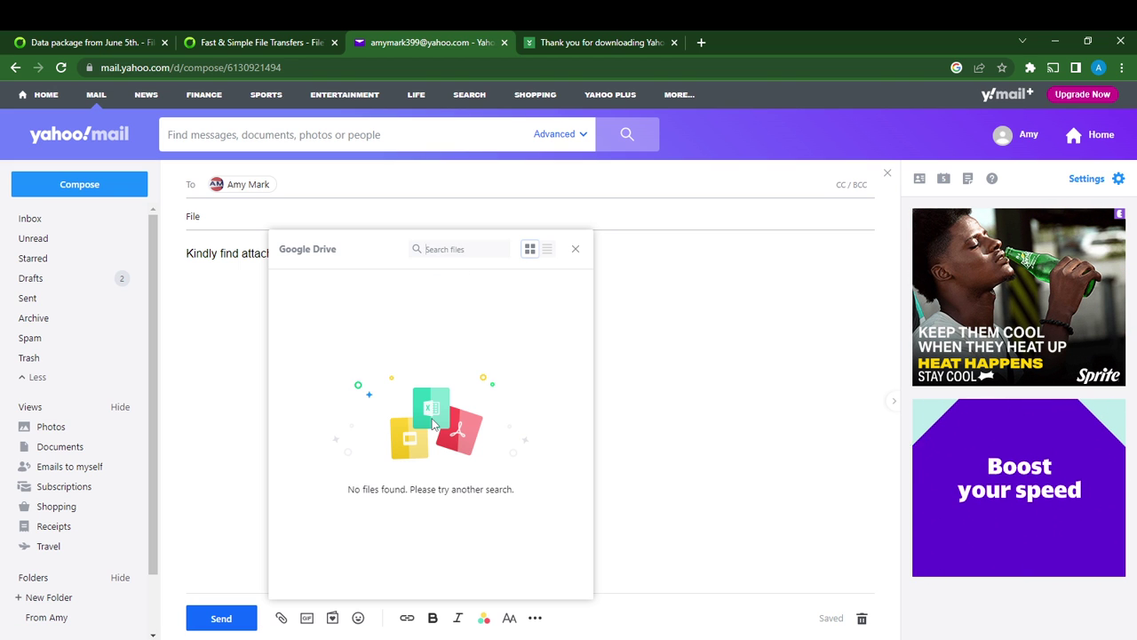
Close the empty Google Drive picker, reopen the attachment options, and close Drive again.
left_click(418, 252)
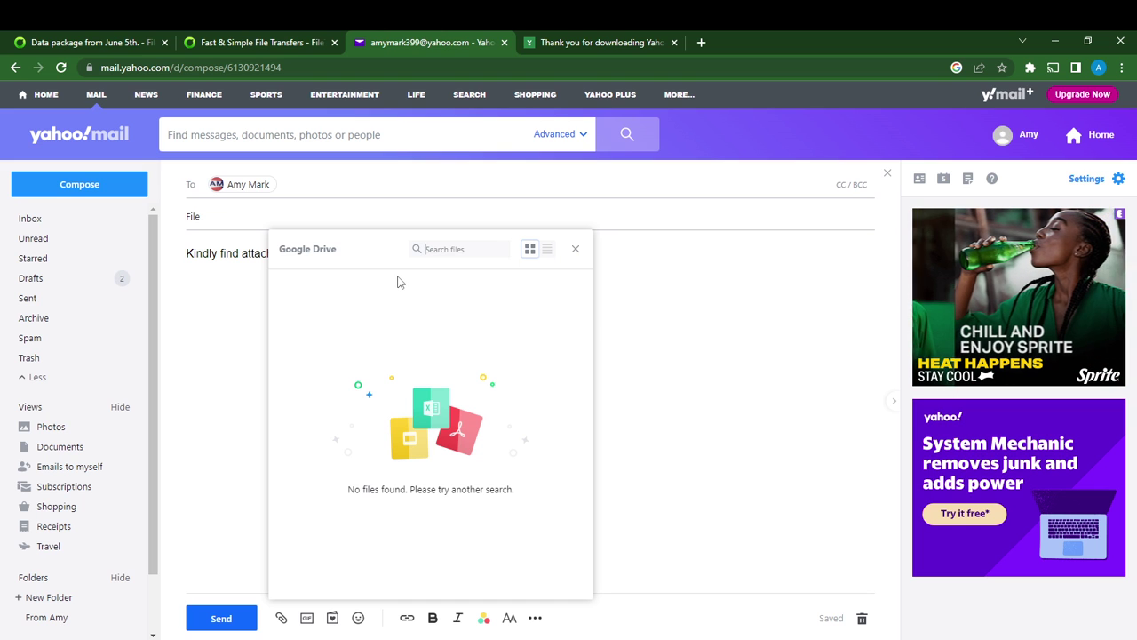
left_click(575, 250)
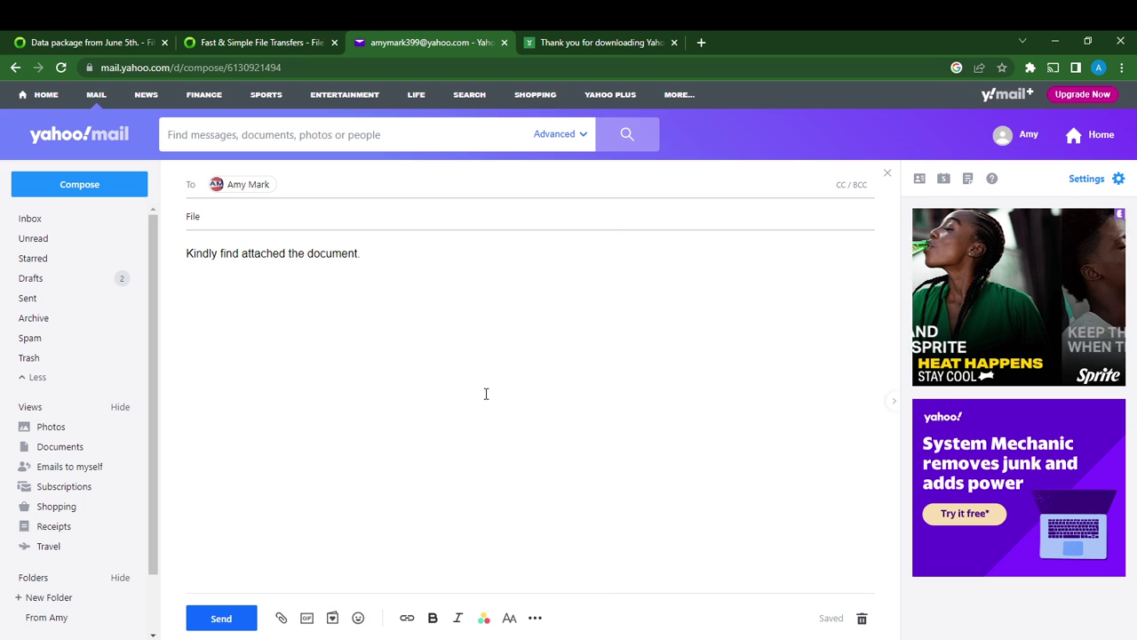
left_click(281, 618)
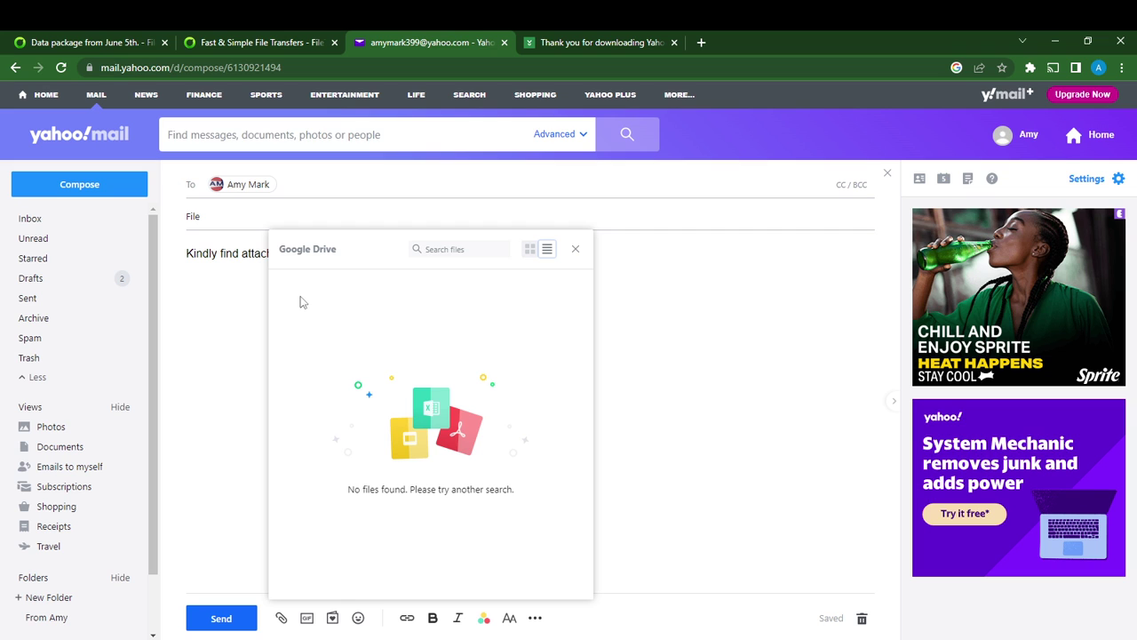
left_click(576, 250)
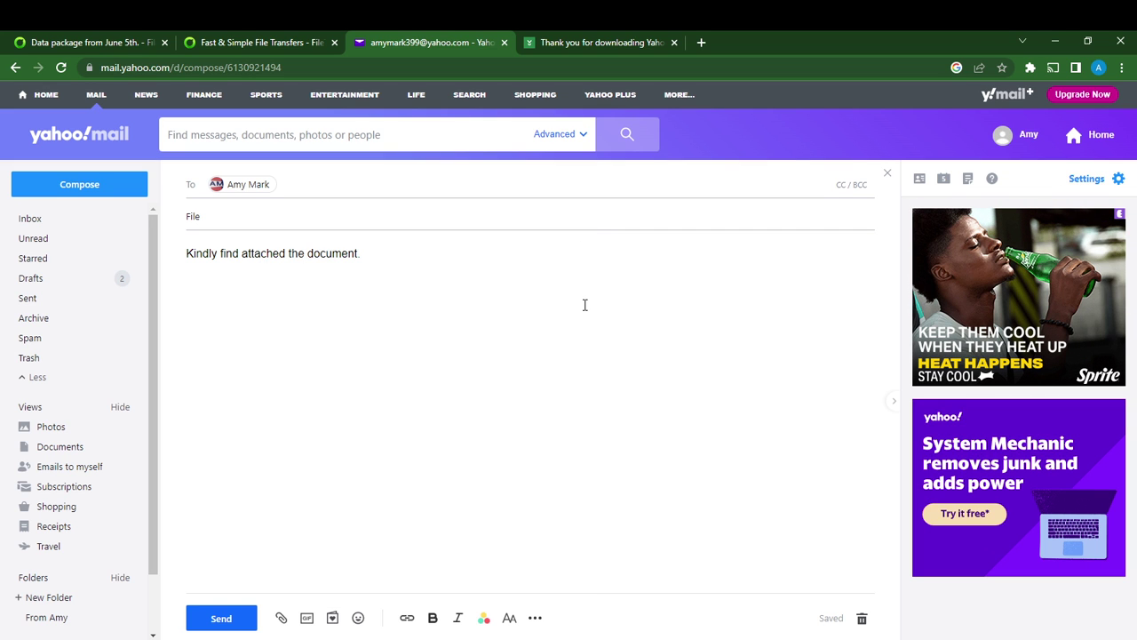